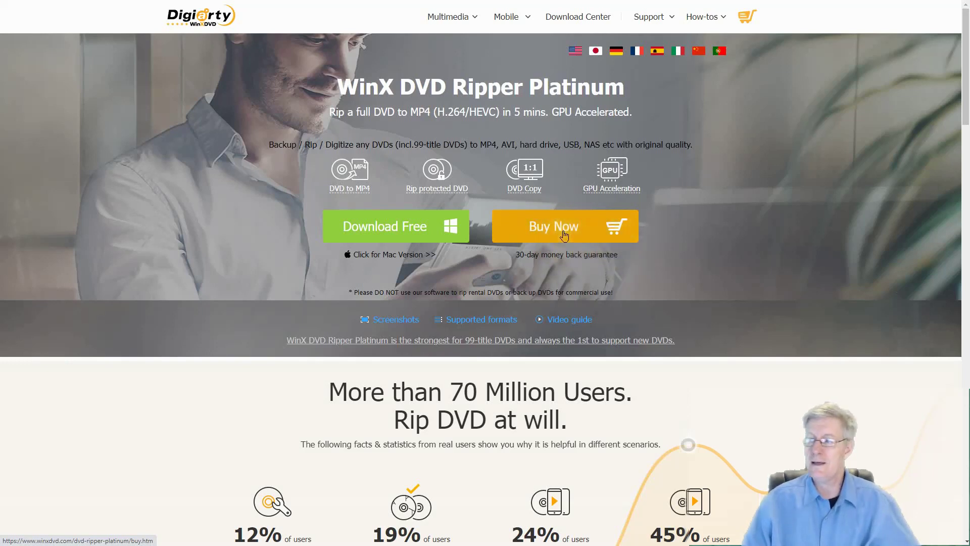
- Visit the pricing page, dismiss the coupon offer, and download the free WinX DVD Ripper Platinum installer
{"action": "left_click", "coordinate": [564, 236]}
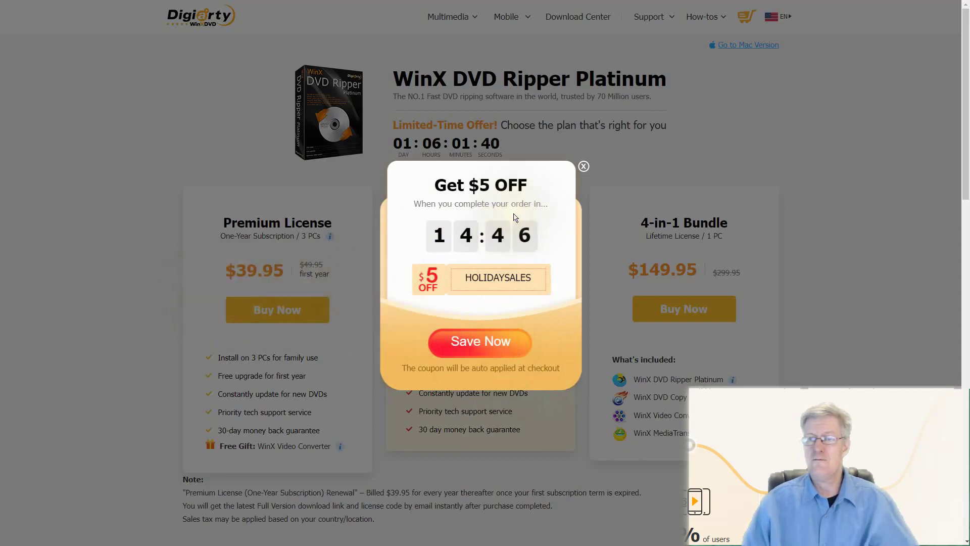
{"action": "left_click", "coordinate": [581, 167]}
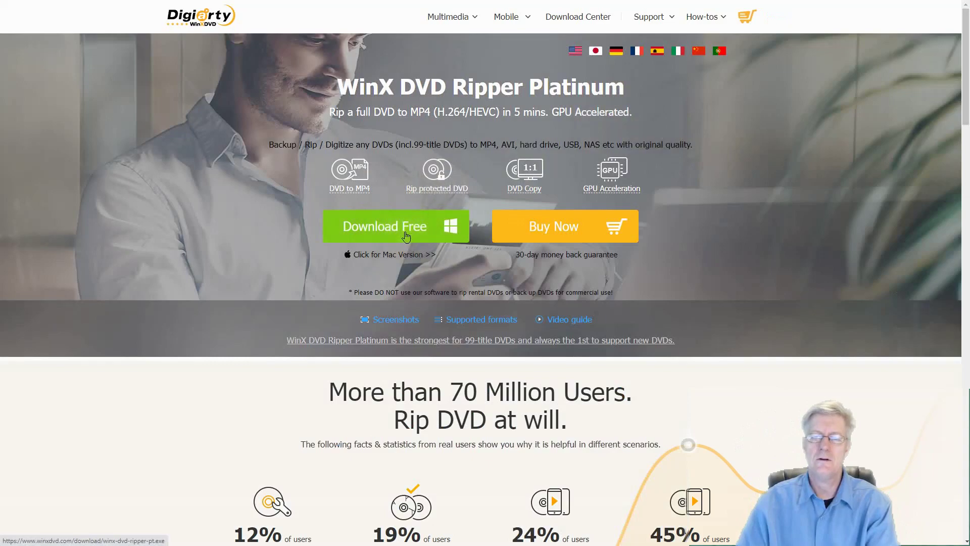
{"action": "left_click", "coordinate": [406, 237]}
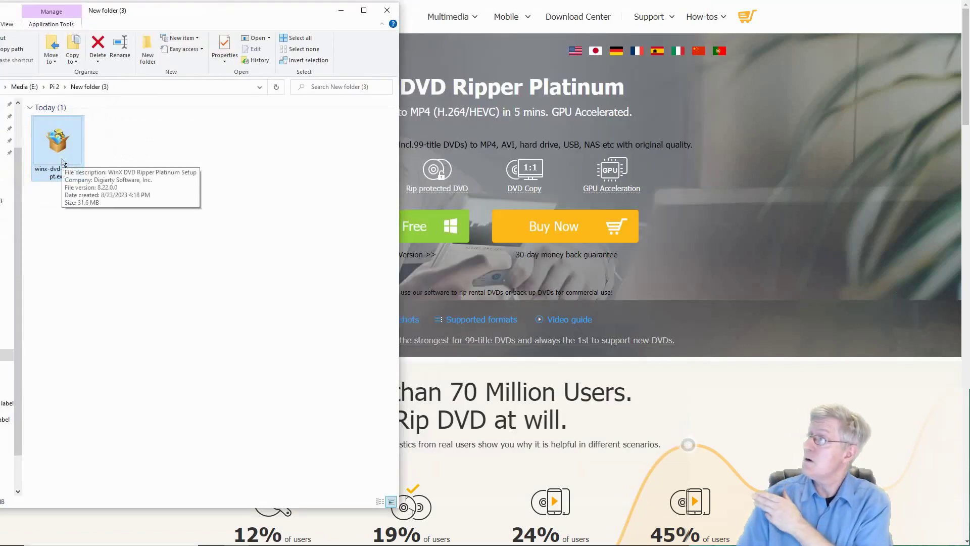
- Launch the installer with English as setup language and accept the license agreement
{"action": "double_click", "coordinate": [67, 156]}
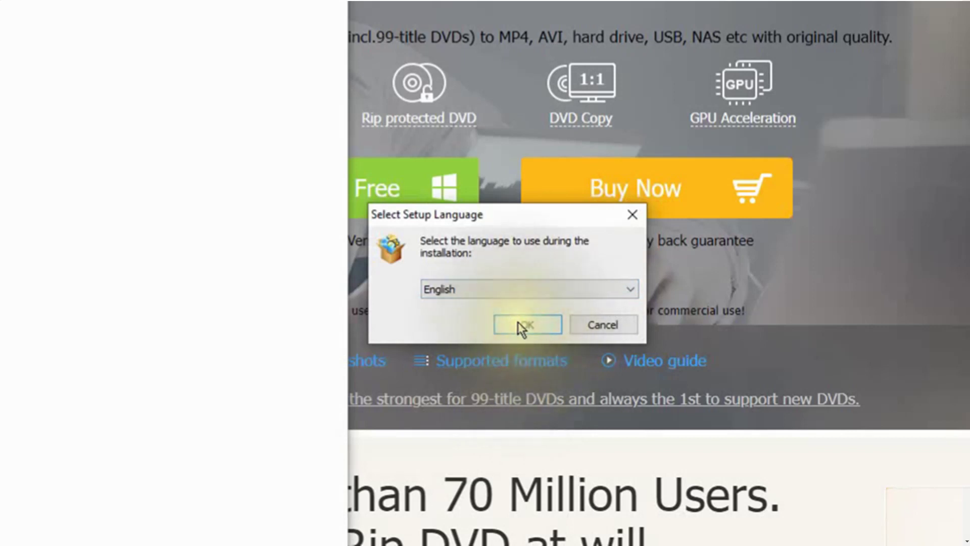
{"action": "left_click", "coordinate": [528, 325]}
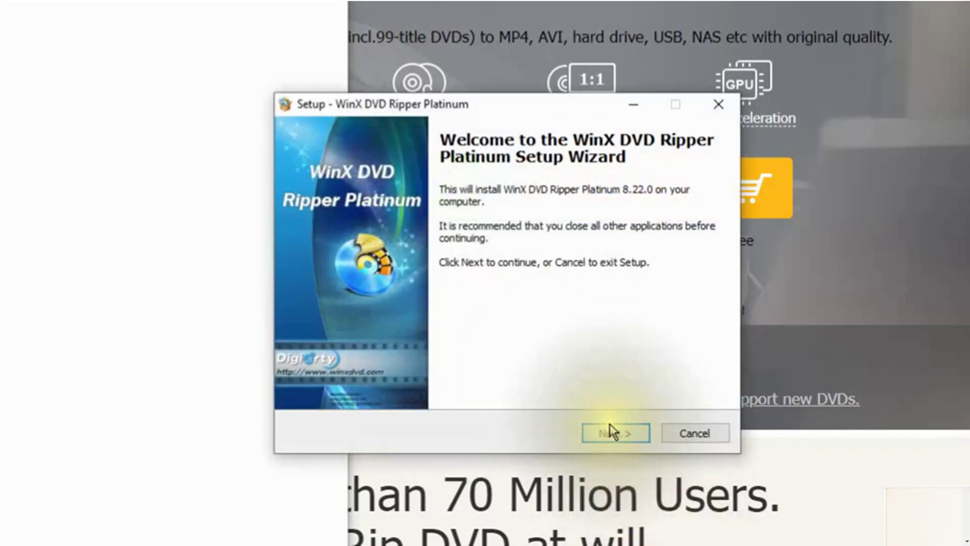
{"action": "left_click", "coordinate": [613, 432]}
{"action": "left_click", "coordinate": [319, 375]}
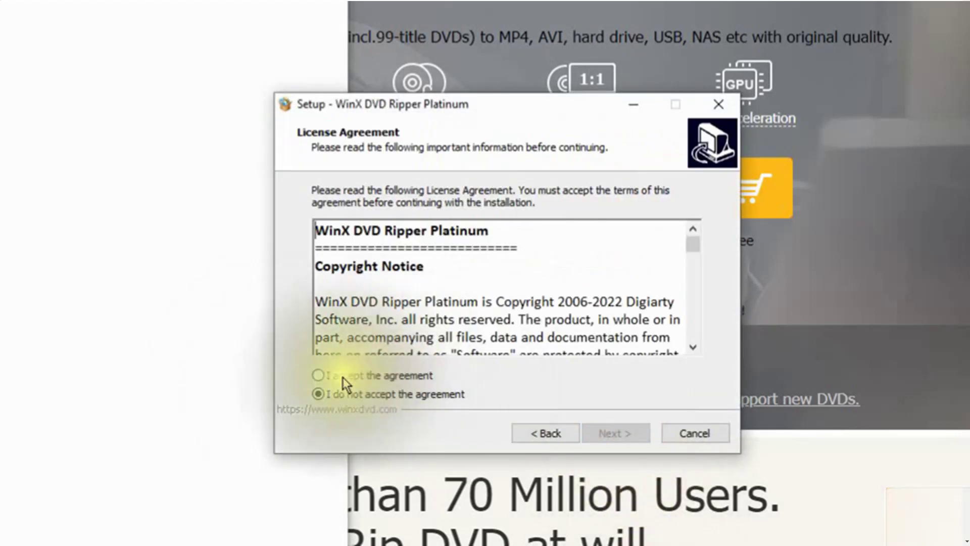
- Keep the default install folder, Start Menu folder and desktop icon, reaching the ready-to-install summary
{"action": "left_click", "coordinate": [620, 437]}
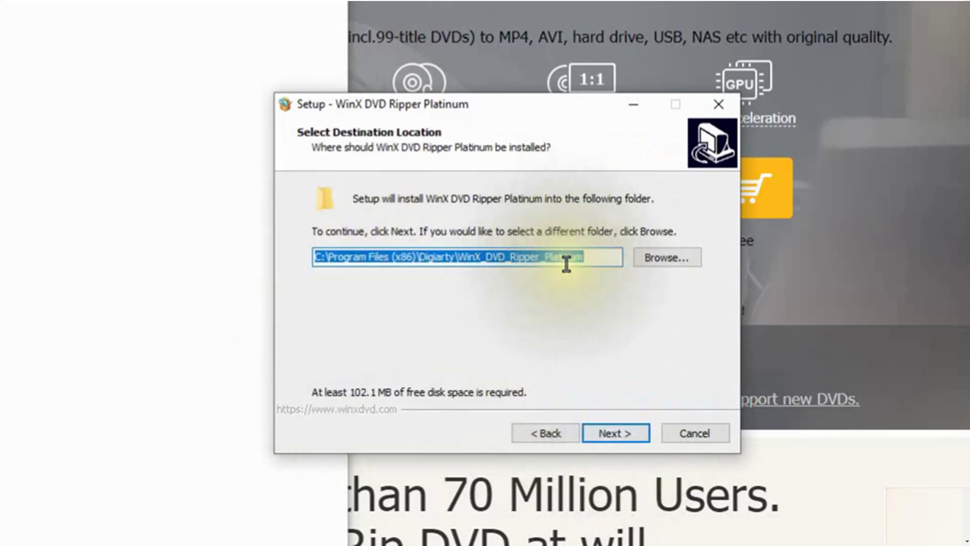
{"action": "left_click", "coordinate": [620, 434]}
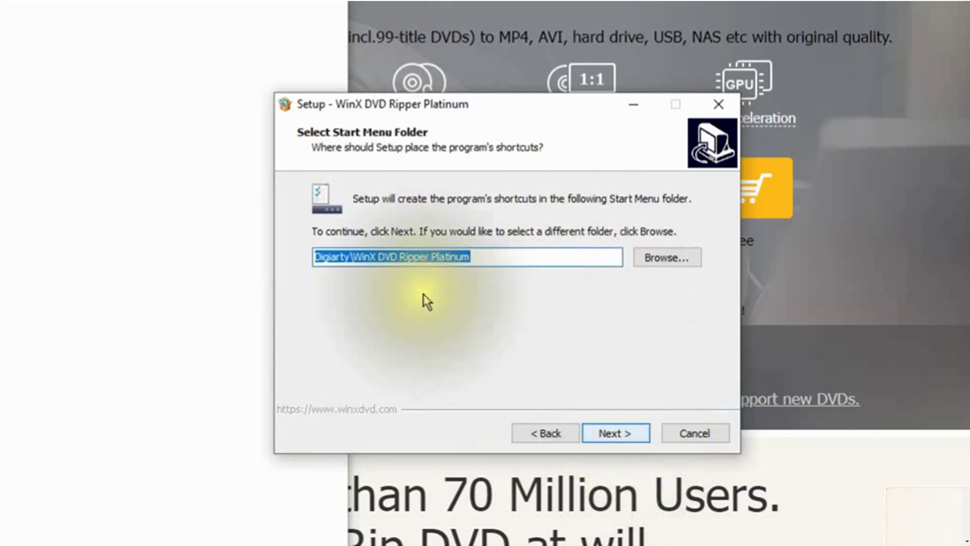
{"action": "left_click", "coordinate": [615, 435]}
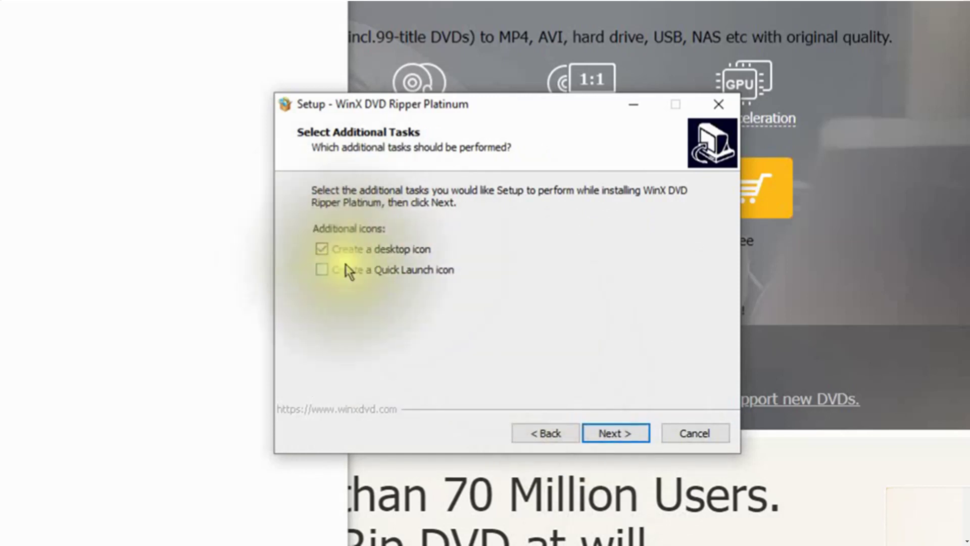
{"action": "left_click", "coordinate": [615, 436]}
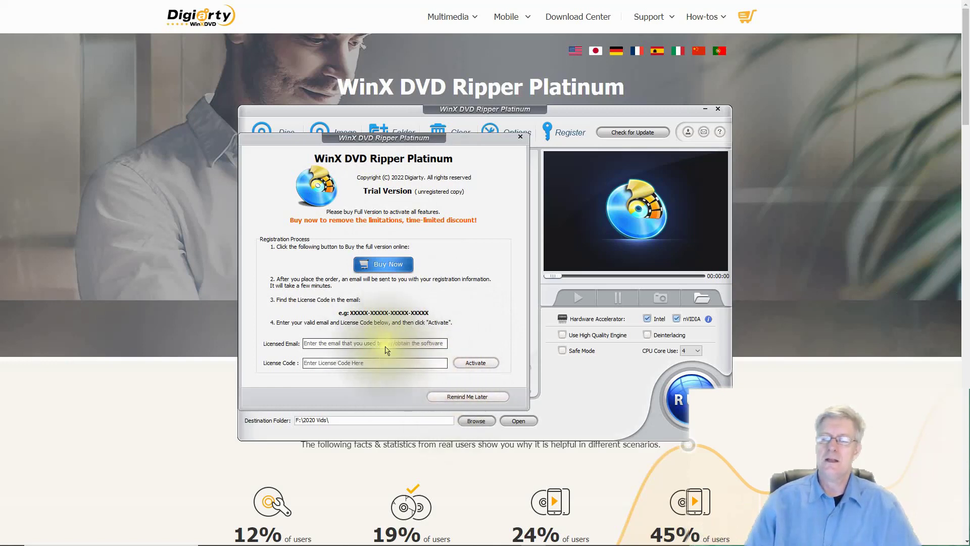
- Postpone trial registration with Remind Me Later and close the full-version discount offer
{"action": "left_click", "coordinate": [474, 398]}
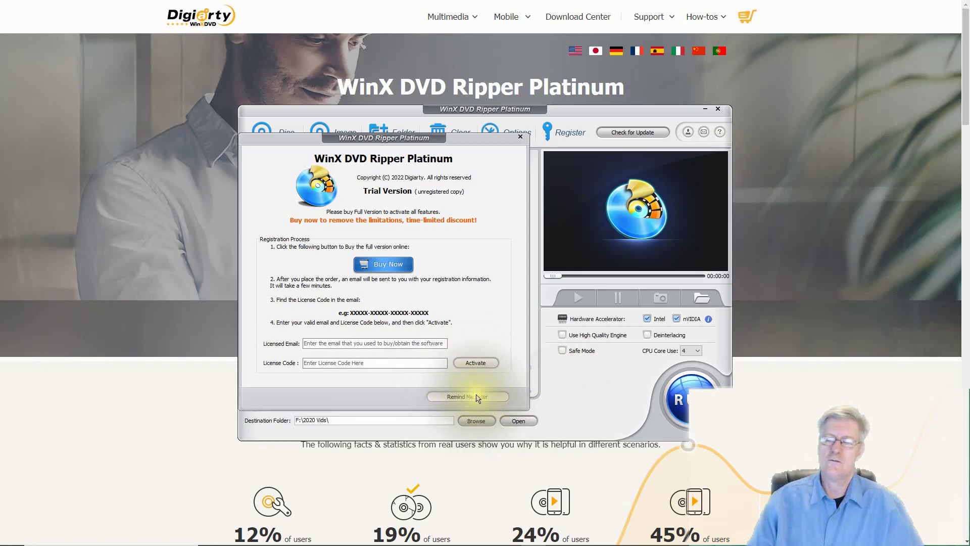
{"action": "left_click", "coordinate": [477, 397]}
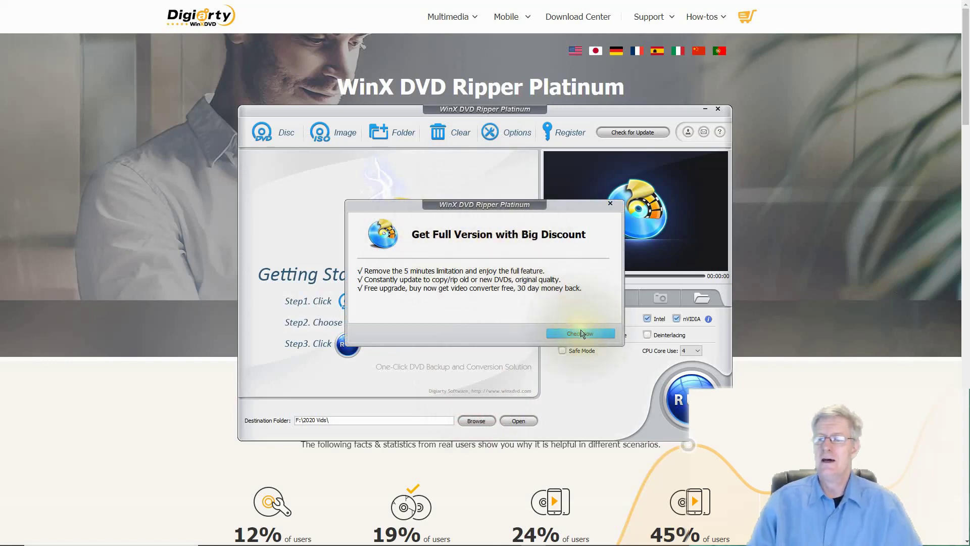
{"action": "left_click", "coordinate": [612, 207]}
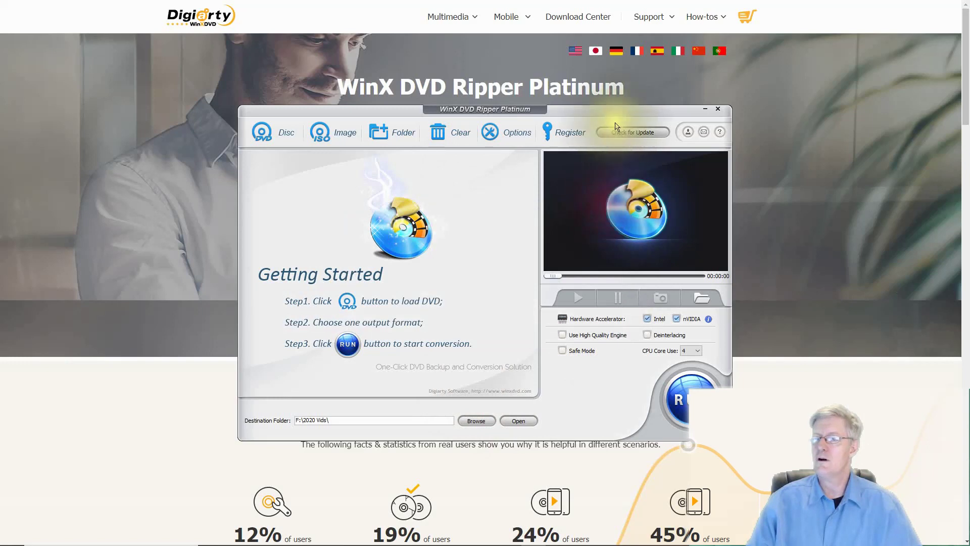
- Drag the ripper window up and to the left, then begin loading a DVD source
{"action": "left_click_drag", "start_coordinate": [611, 117], "coordinate": [498, 51]}
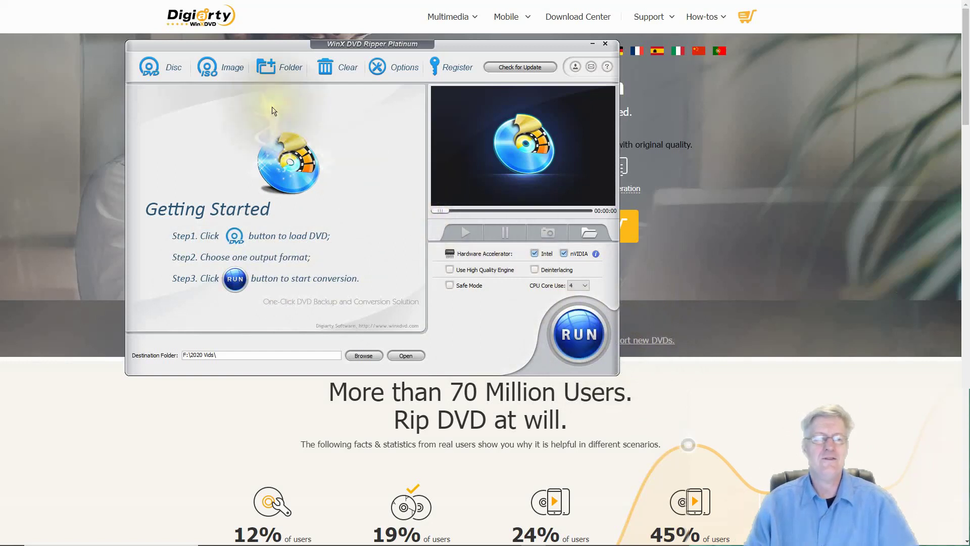
{"action": "left_click", "coordinate": [167, 76]}
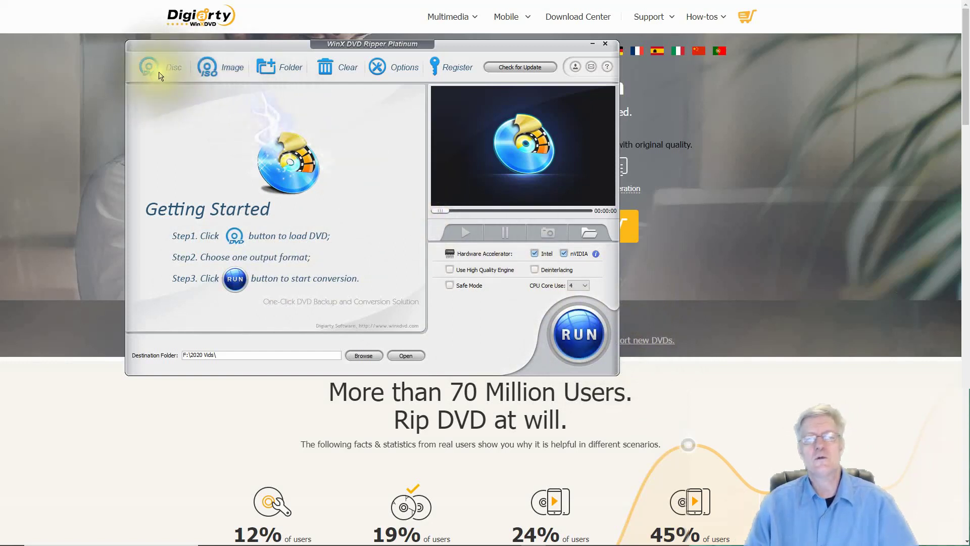
- Load the DVD from drive I: so Title1 and Title2 are listed with output profiles offered
{"action": "left_click", "coordinate": [159, 75]}
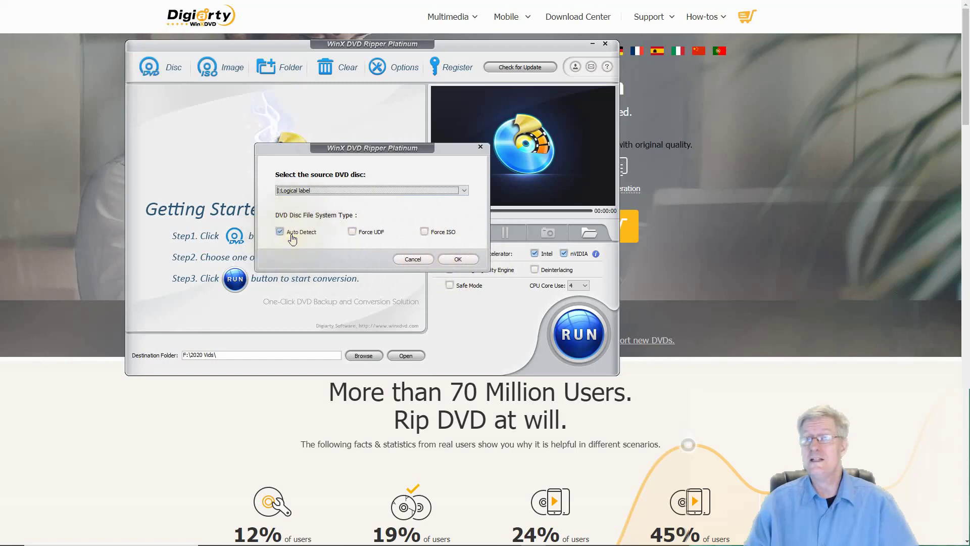
{"action": "left_click", "coordinate": [460, 258]}
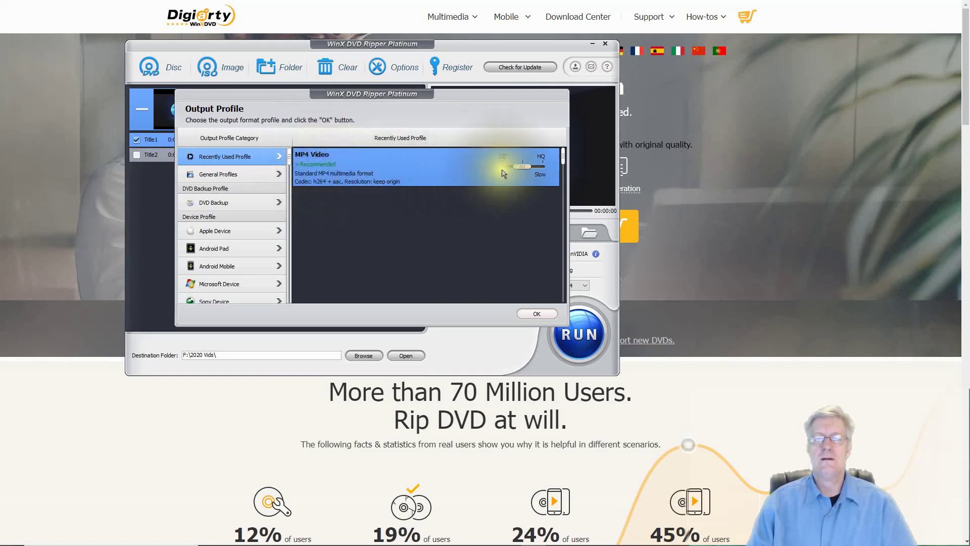
{"action": "left_click_drag", "start_coordinate": [568, 152], "coordinate": [567, 180]}
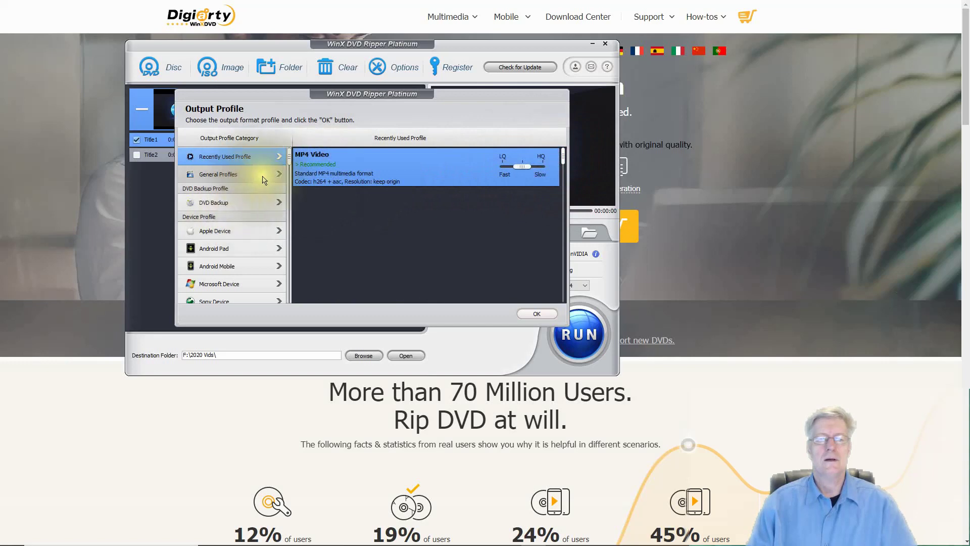
{"action": "left_click_drag", "start_coordinate": [289, 158], "coordinate": [270, 174]}
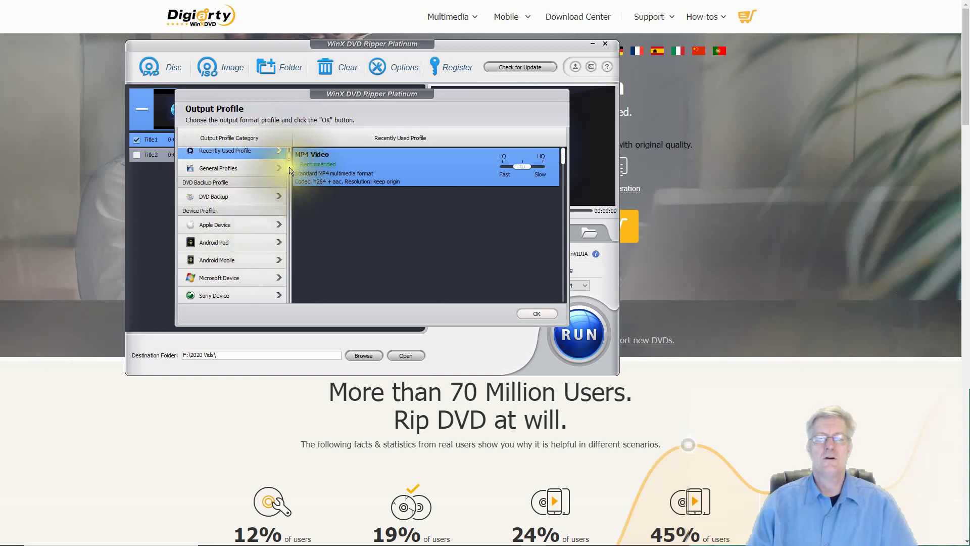
{"action": "scroll", "coordinate": [281, 184], "scroll_direction": "down", "scroll_amount": 1}
{"action": "scroll", "coordinate": [289, 176], "scroll_direction": "down", "scroll_amount": 1}
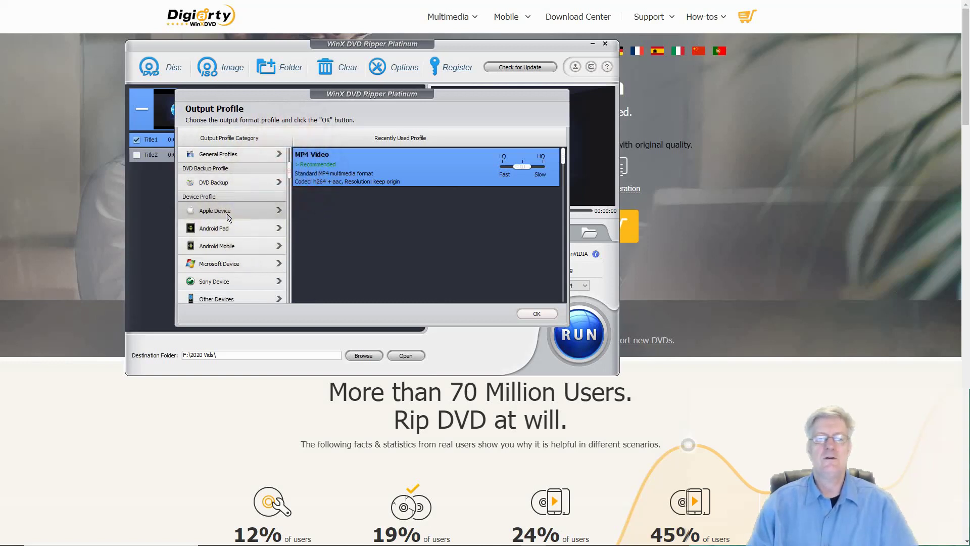
{"action": "left_click", "coordinate": [227, 226]}
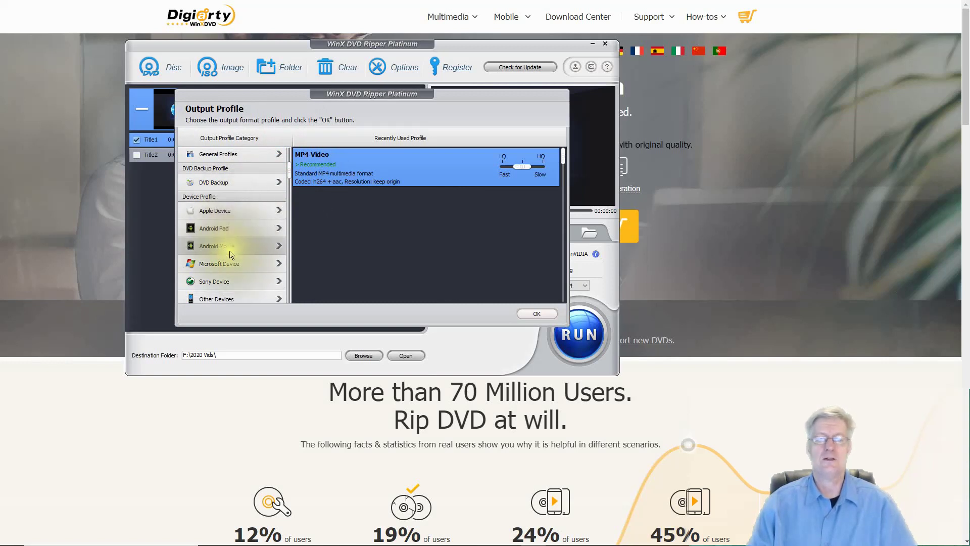
{"action": "left_click", "coordinate": [231, 236]}
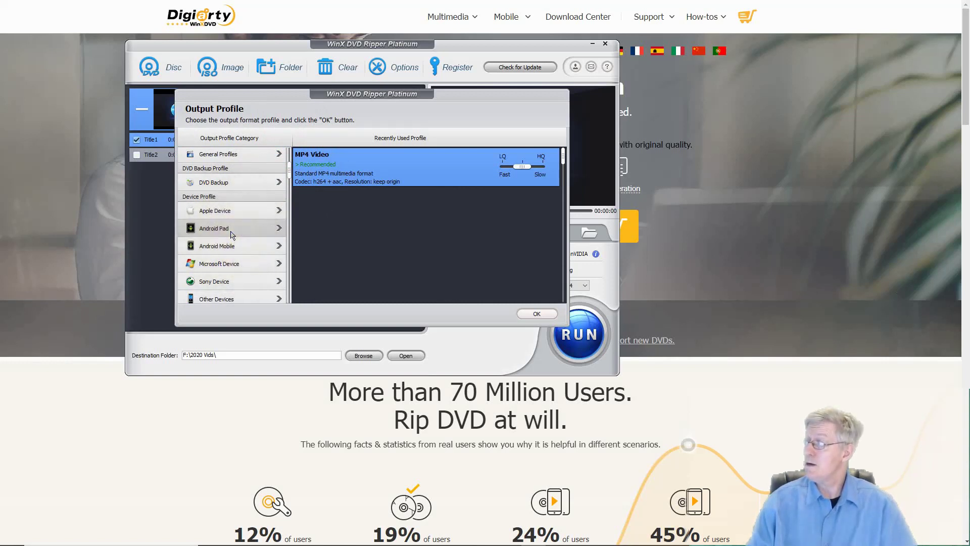
{"action": "left_click", "coordinate": [236, 243]}
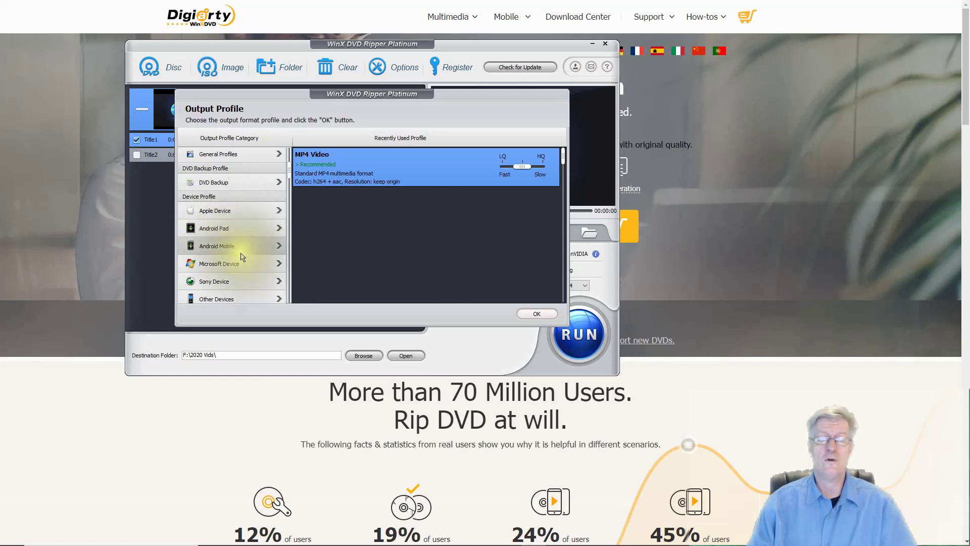
{"action": "left_click", "coordinate": [240, 268]}
{"action": "left_click", "coordinate": [237, 286]}
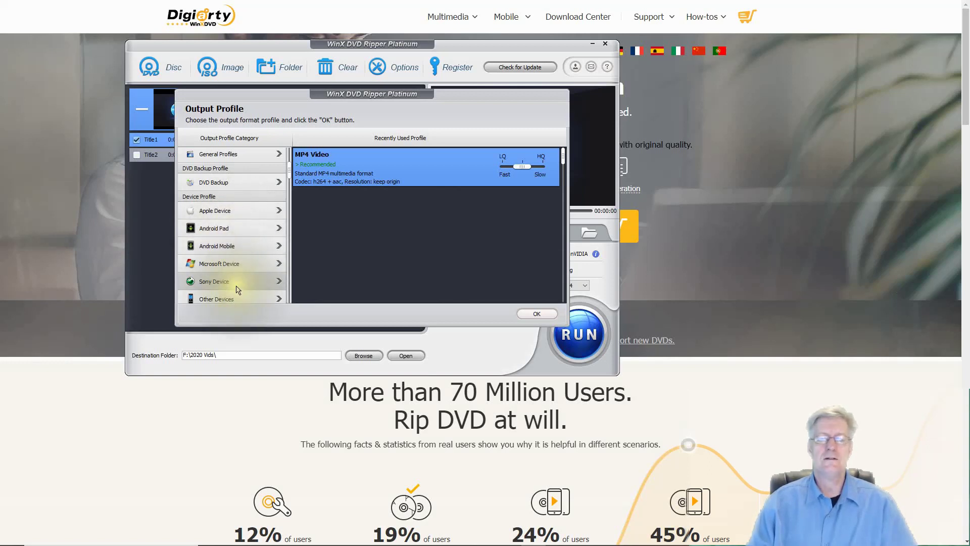
{"action": "left_click", "coordinate": [289, 176]}
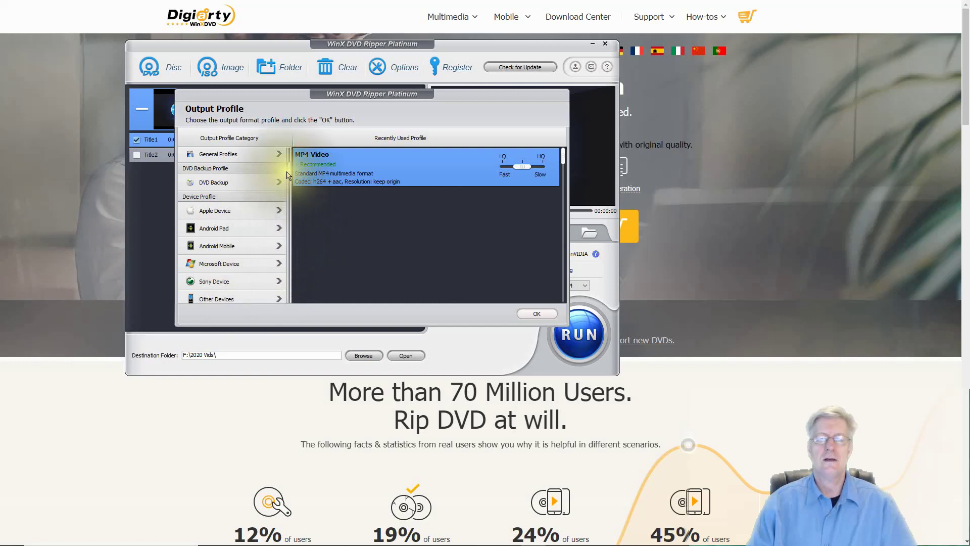
{"action": "scroll", "coordinate": [289, 176], "scroll_direction": "down", "scroll_amount": 1}
{"action": "scroll", "coordinate": [299, 190], "scroll_direction": "down", "scroll_amount": 2}
{"action": "scroll", "coordinate": [299, 217], "scroll_direction": "down", "scroll_amount": 2}
{"action": "scroll", "coordinate": [296, 254], "scroll_direction": "down", "scroll_amount": 1}
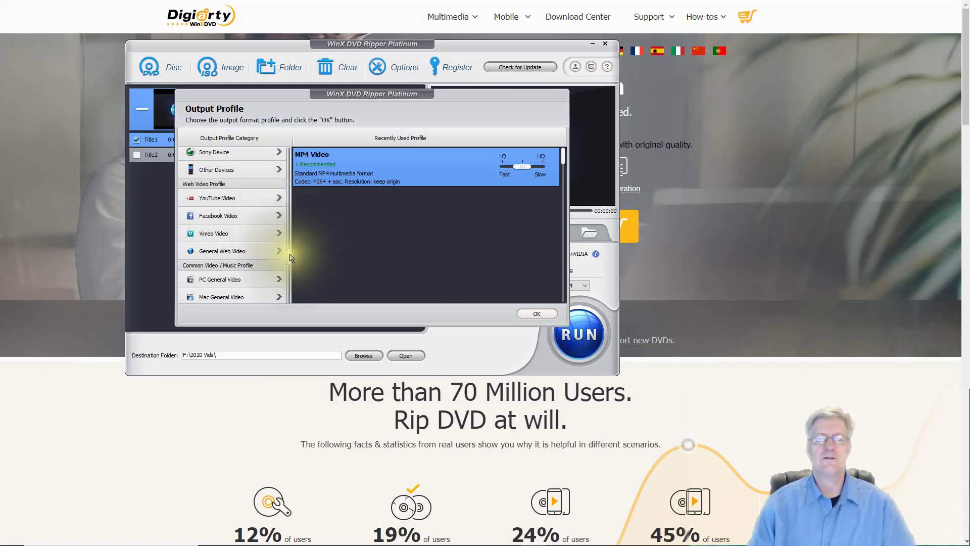
{"action": "left_click_drag", "start_coordinate": [290, 257], "coordinate": [282, 160]}
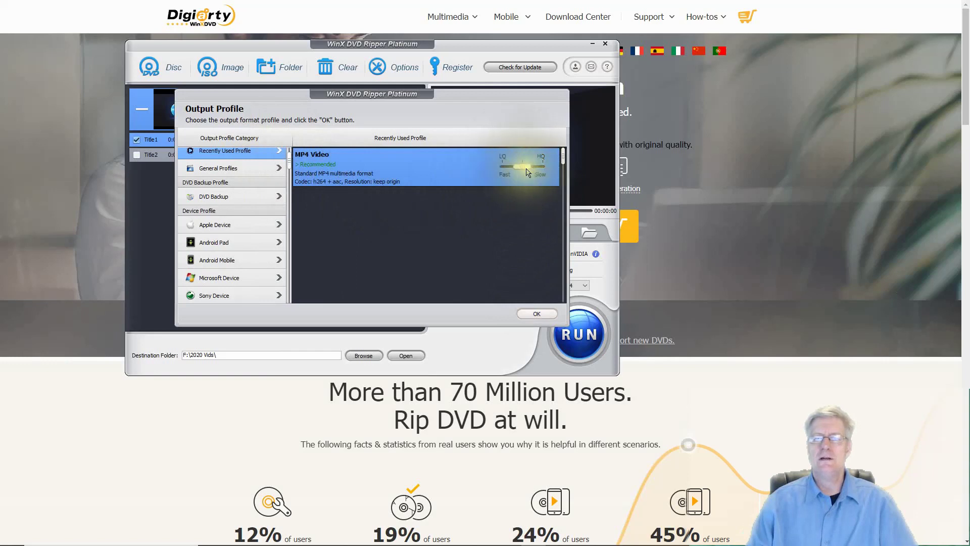
- Confirm MP4 Video as the output format and mark Title2 alongside Title1 for ripping
{"action": "left_click", "coordinate": [537, 315]}
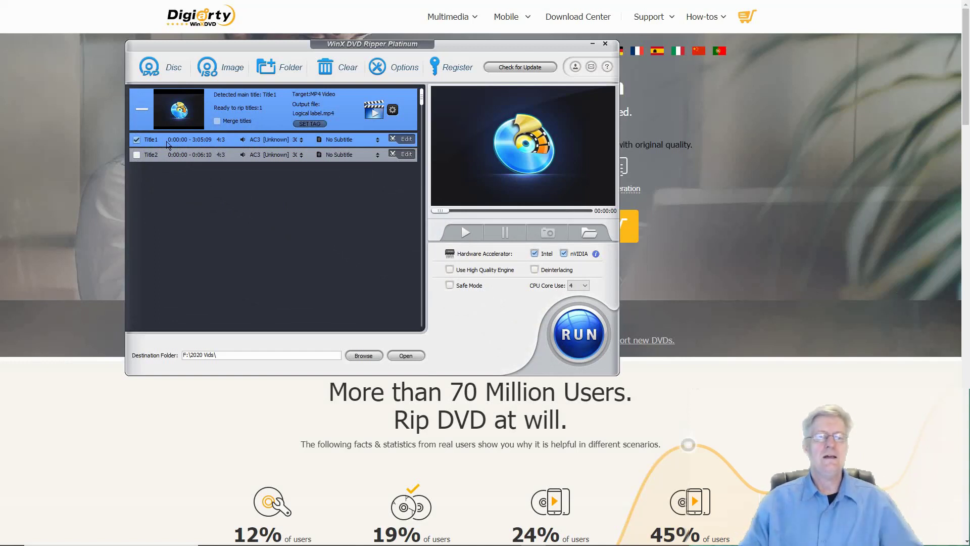
{"action": "left_click", "coordinate": [142, 156]}
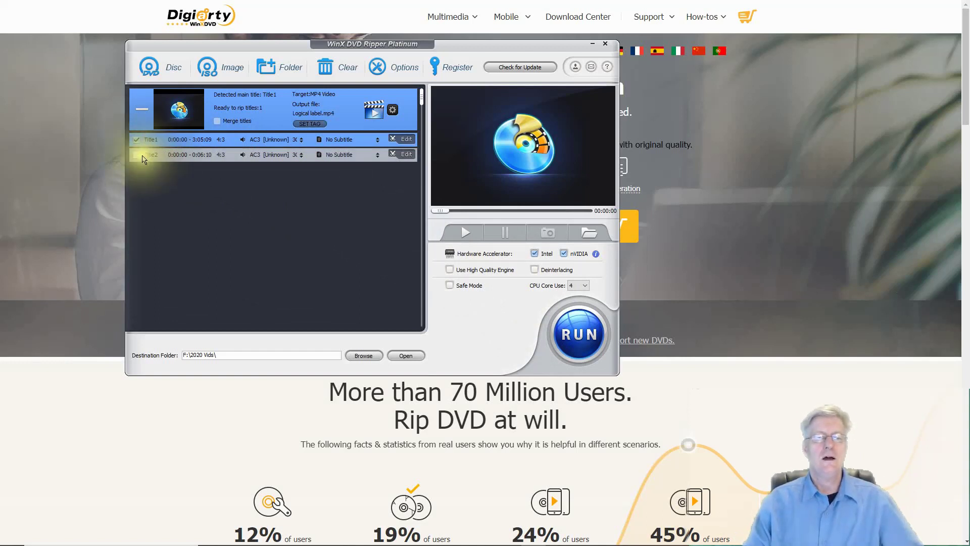
{"action": "left_click", "coordinate": [139, 155]}
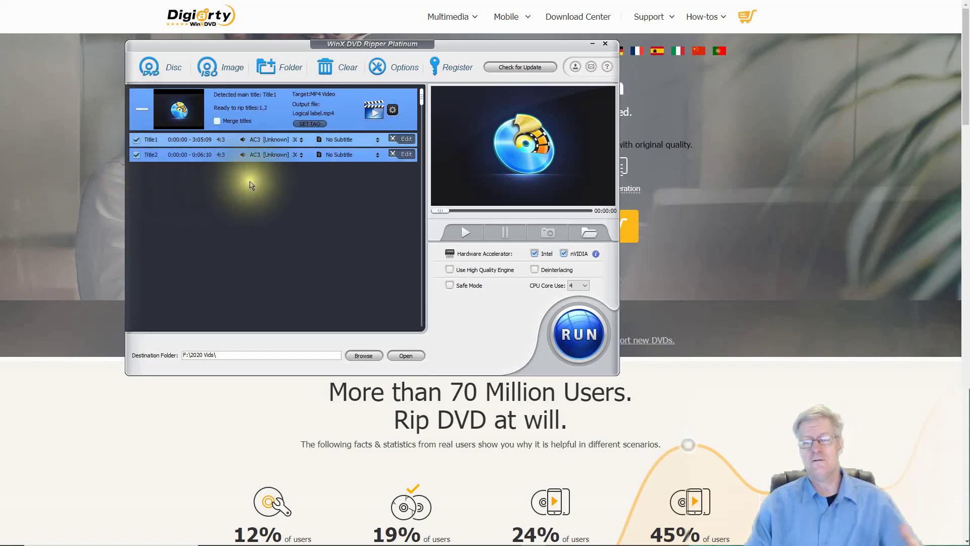
- Run the rip of both titles, dismiss the trial notice, and acknowledge that all jobs completed
{"action": "left_click", "coordinate": [585, 340]}
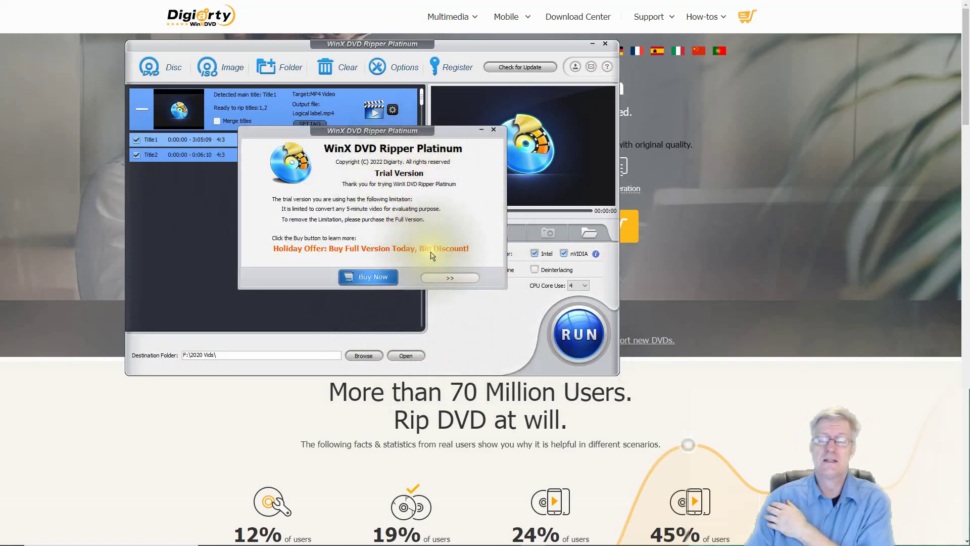
{"action": "left_click", "coordinate": [452, 279]}
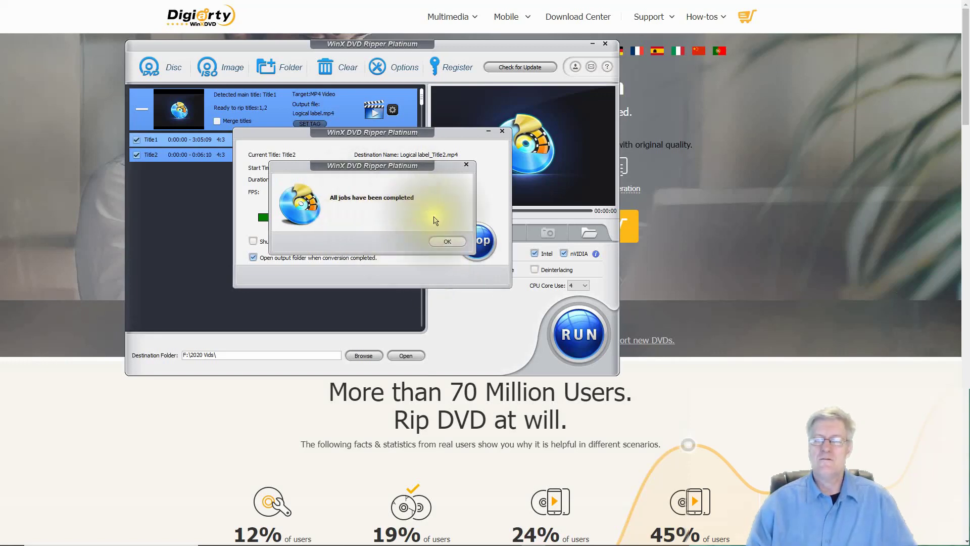
{"action": "left_click", "coordinate": [448, 241]}
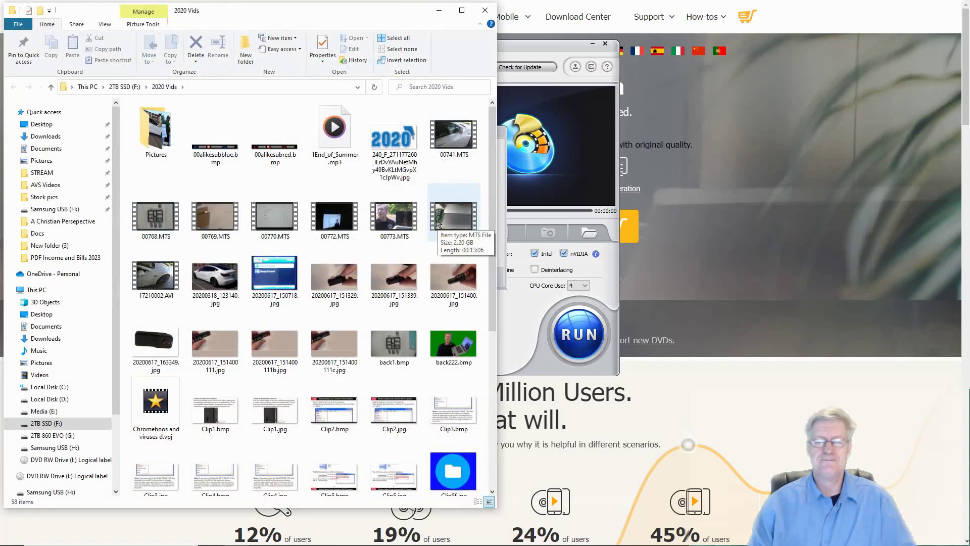
{"action": "scroll", "coordinate": [438, 223], "scroll_direction": "down", "scroll_amount": 5}
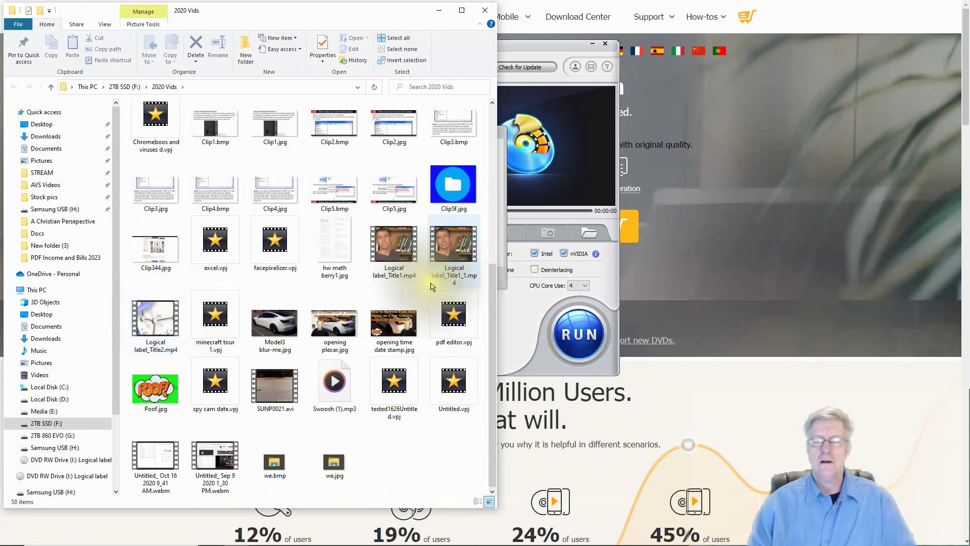
- Select a ripped Logical label MP4 file in the 2020 Vids output folder
{"action": "left_click", "coordinate": [456, 258]}
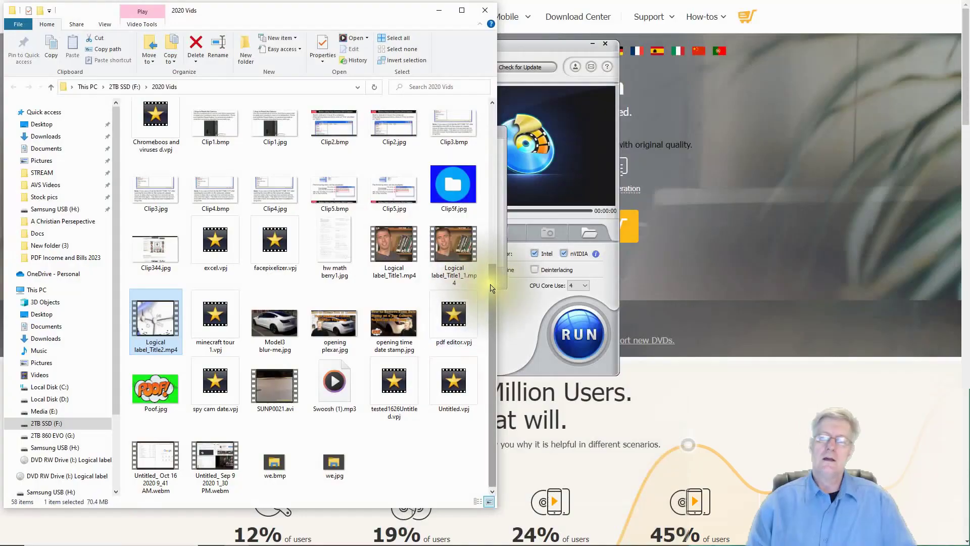
{"action": "left_click_drag", "start_coordinate": [494, 281], "coordinate": [492, 116]}
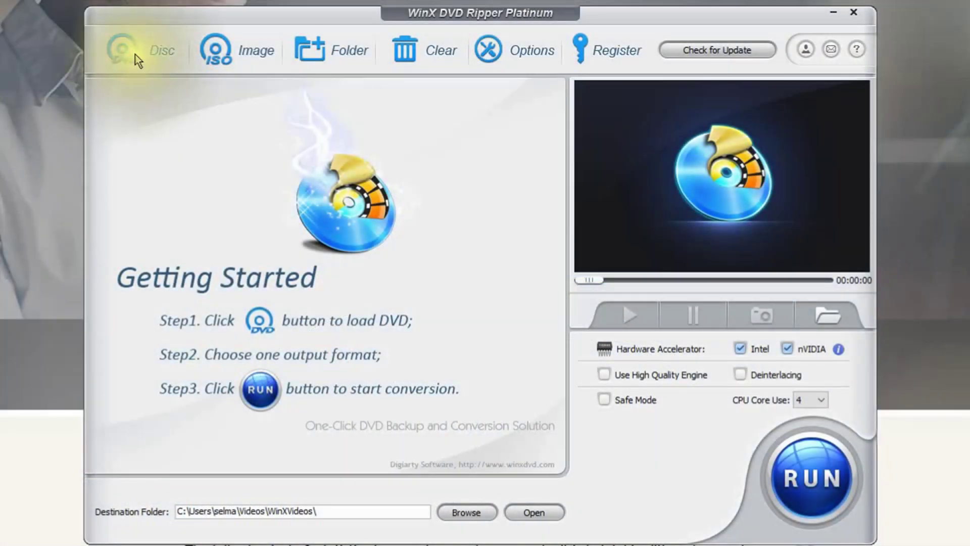
- Reload the DVD, choosing I:Logical label as the source disc, so its titles and output profiles appear
{"action": "left_click", "coordinate": [135, 54]}
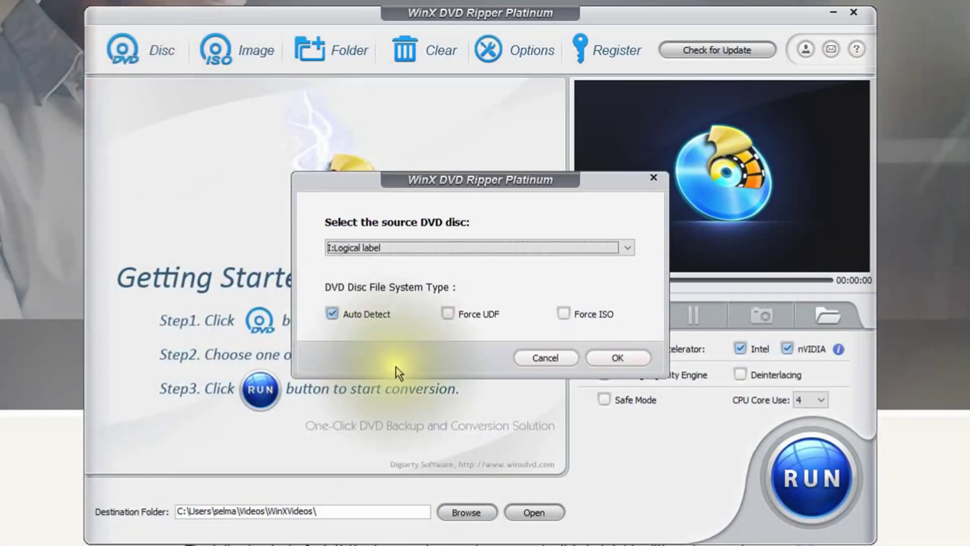
{"action": "left_click", "coordinate": [393, 250]}
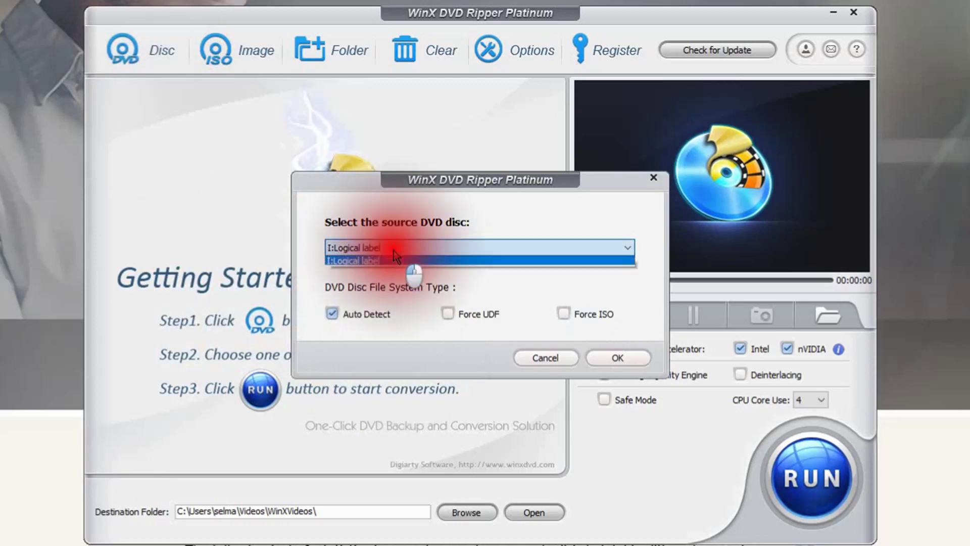
{"action": "left_click", "coordinate": [391, 253]}
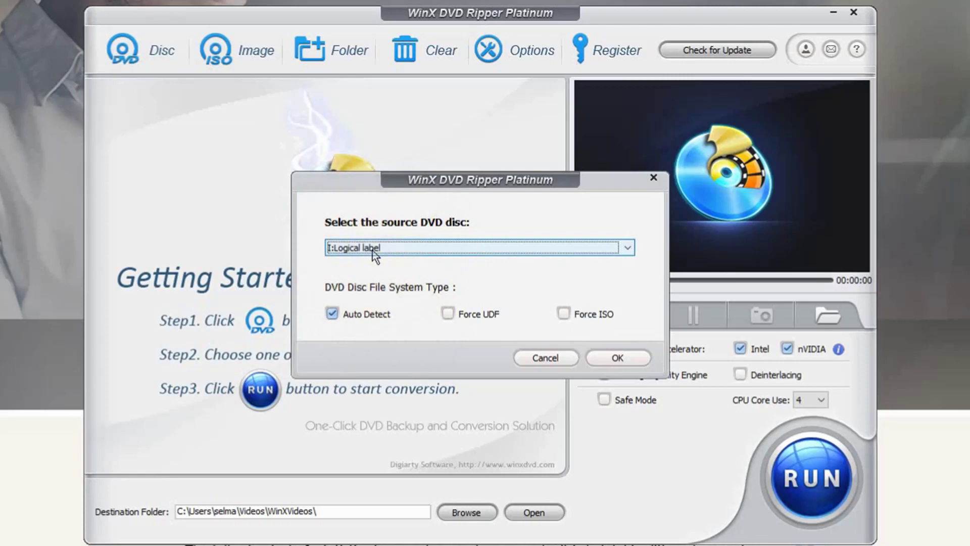
{"action": "left_click", "coordinate": [609, 356]}
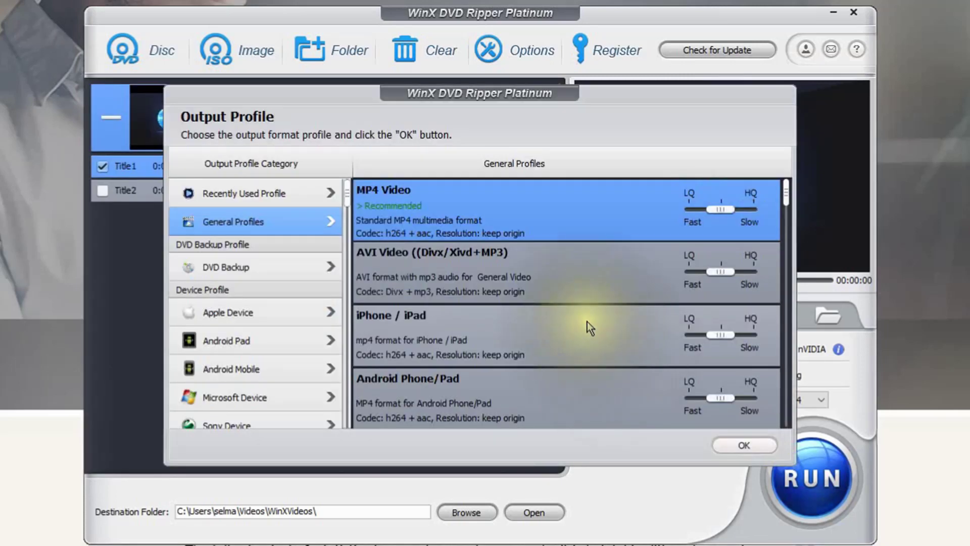